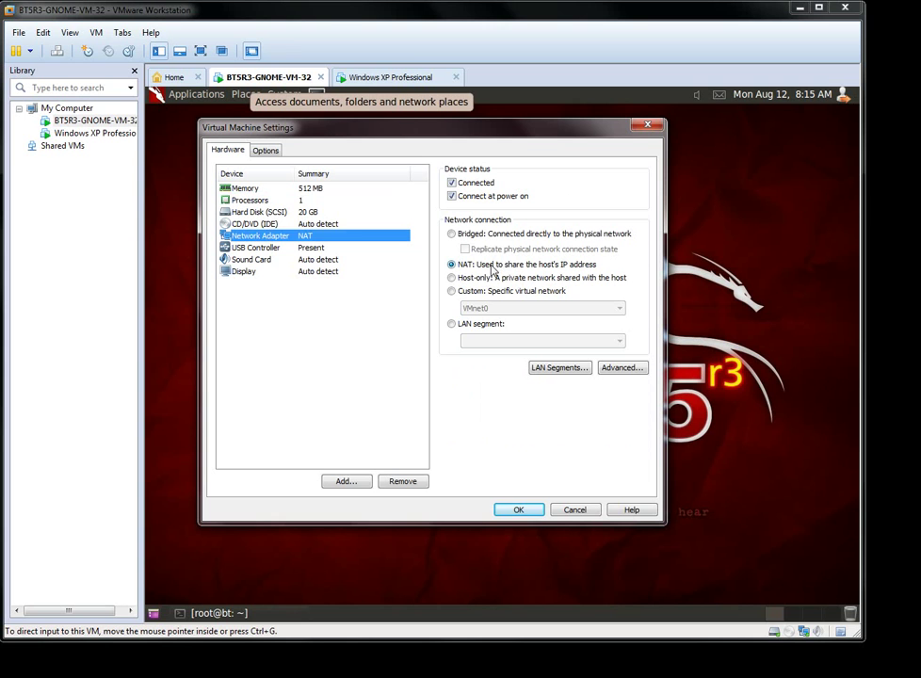
# Set the network adapter to NAT for both the BackTrack and Windows XP Professional virtual machines.
pyautogui.click(498, 266)
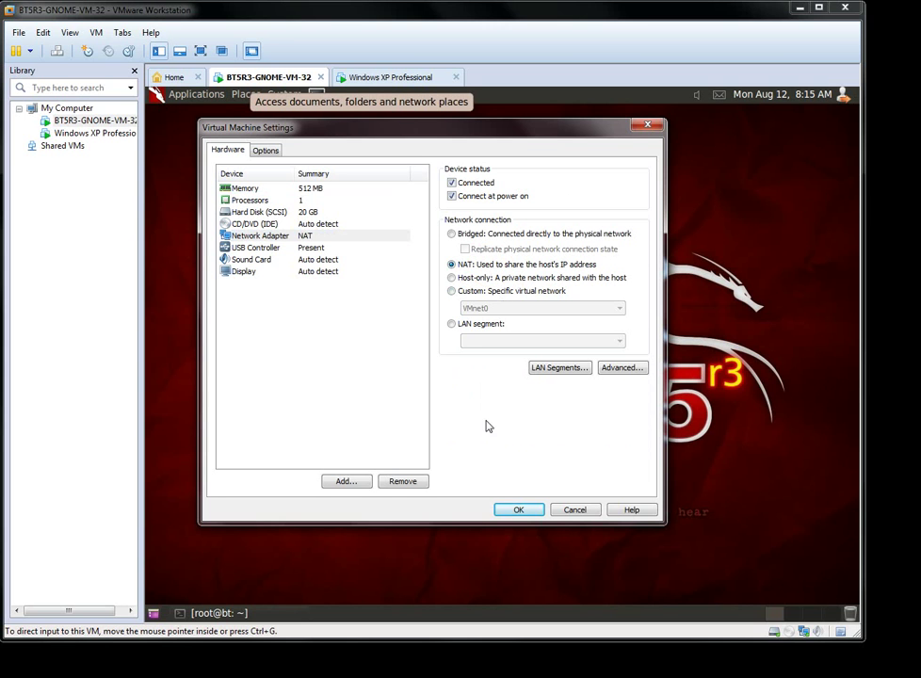
pyautogui.click(518, 509)
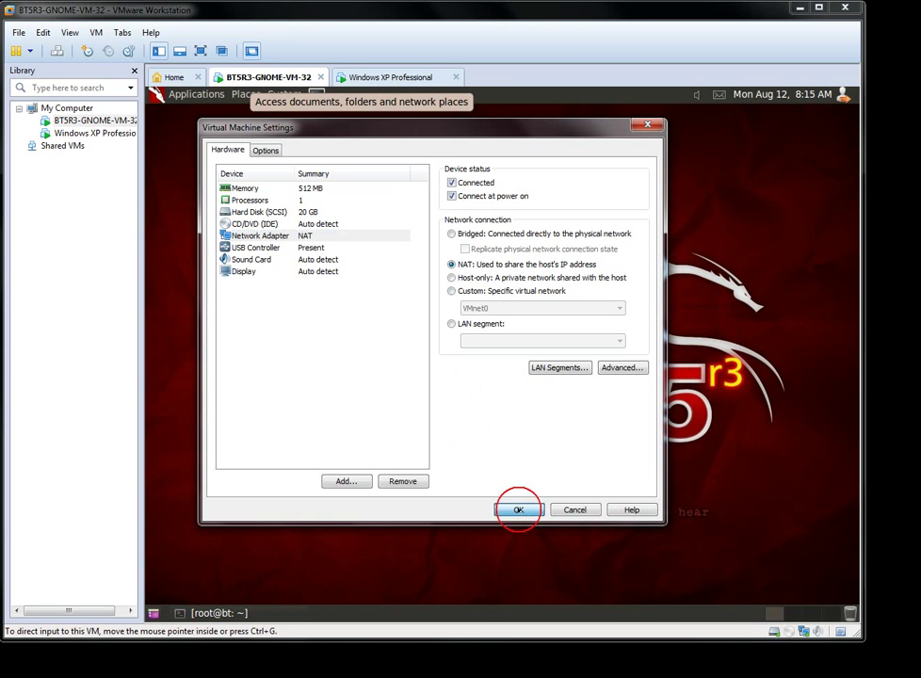
pyautogui.click(380, 79)
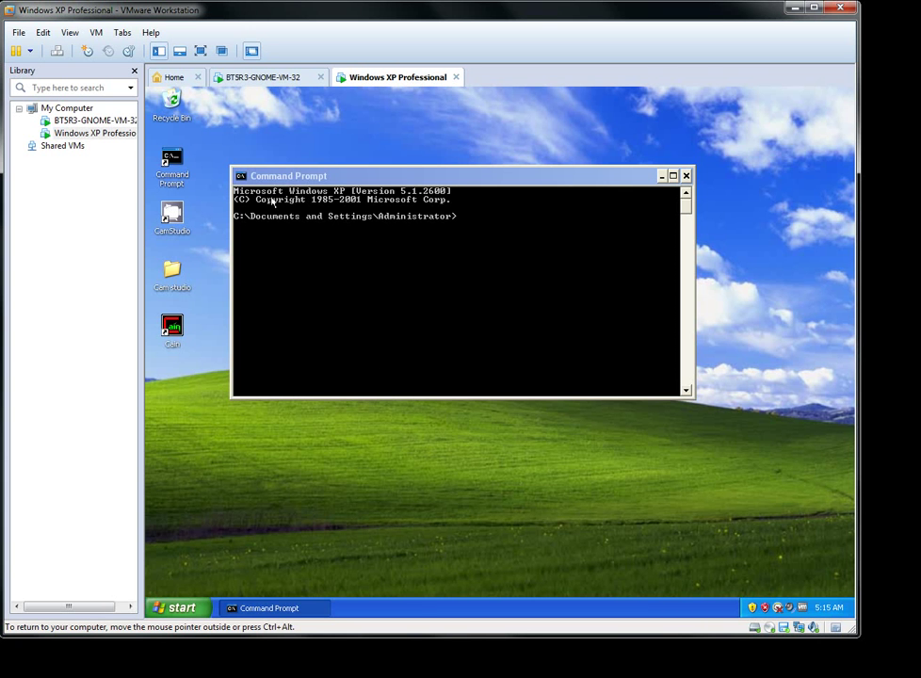
pyautogui.click(94, 34)
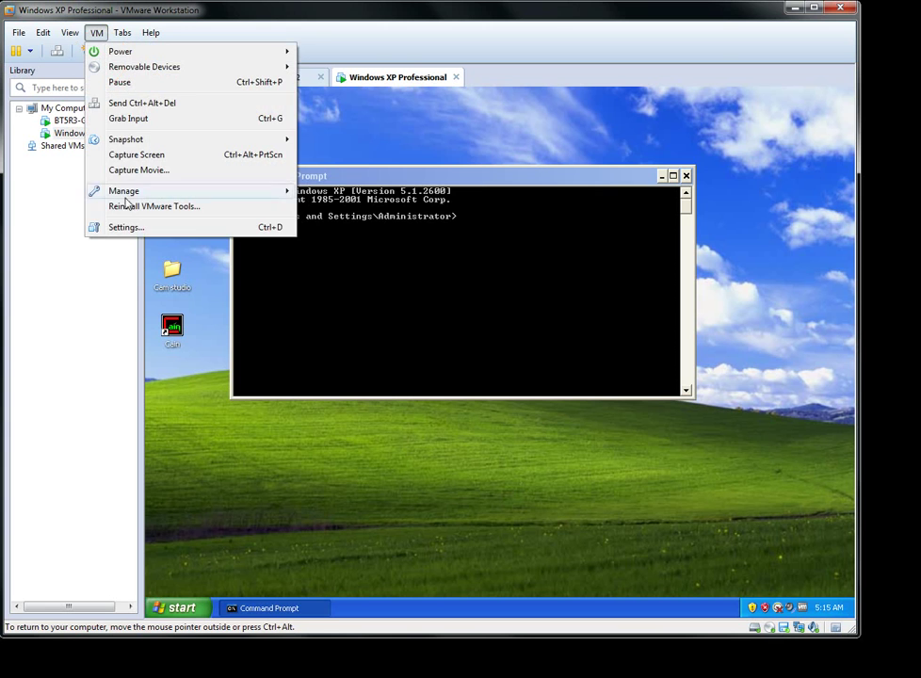
pyautogui.click(129, 232)
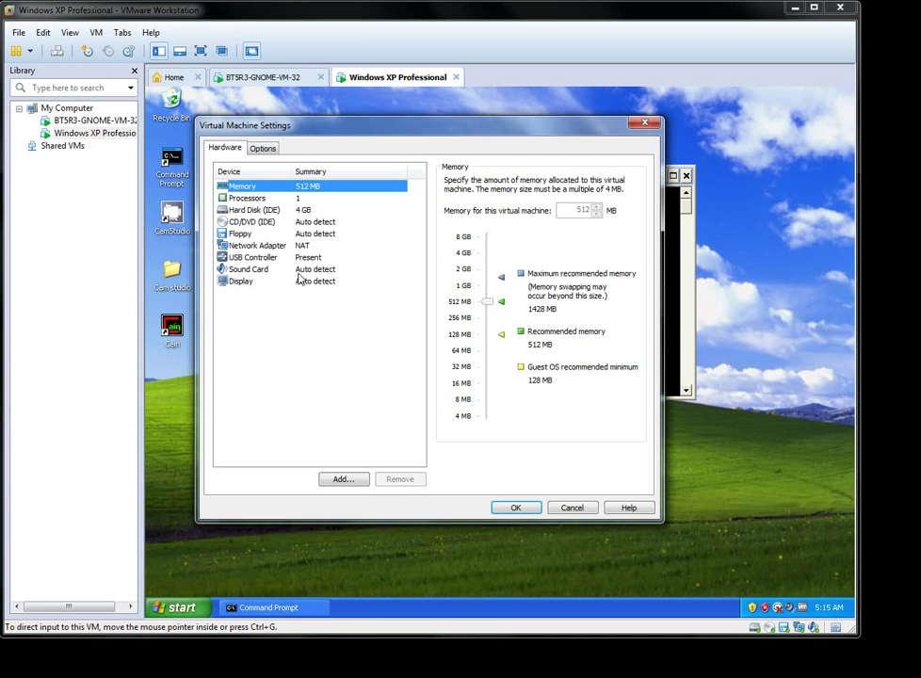
pyautogui.click(278, 245)
pyautogui.click(499, 262)
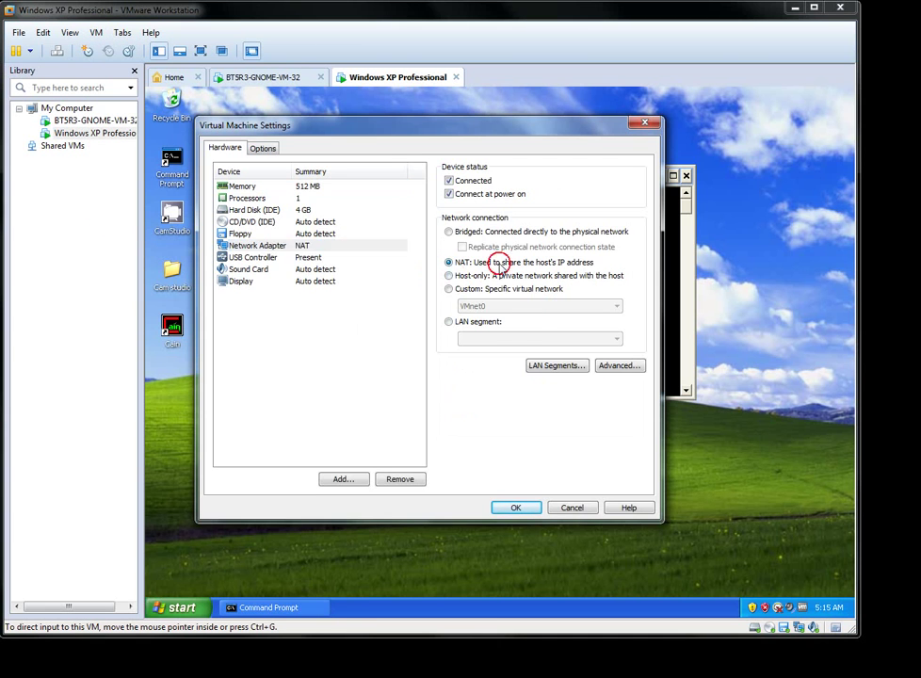
pyautogui.click(513, 508)
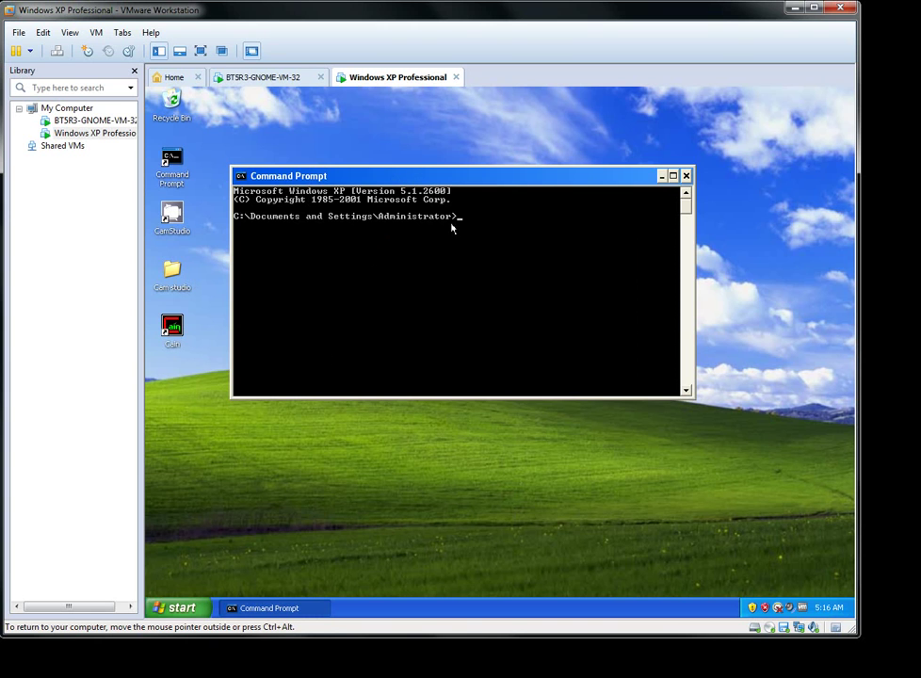
# Ping the BackTrack machine at 192.168.124.128 from the Windows XP command prompt.
pyautogui.click(463, 278)
pyautogui.click(463, 278)
pyautogui.write('ping 192.168.124.128')
pyautogui.press('Return')
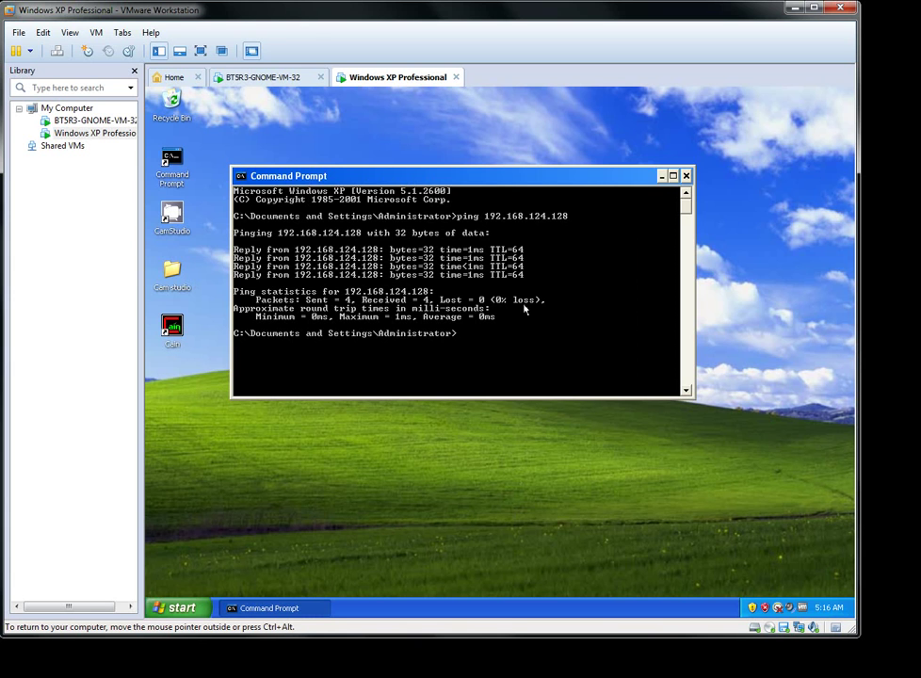
# Look up the Windows XP machine's IP configuration with ipconfig.
pyautogui.click(501, 347)
pyautogui.write('ipconfig')
pyautogui.press('Return')
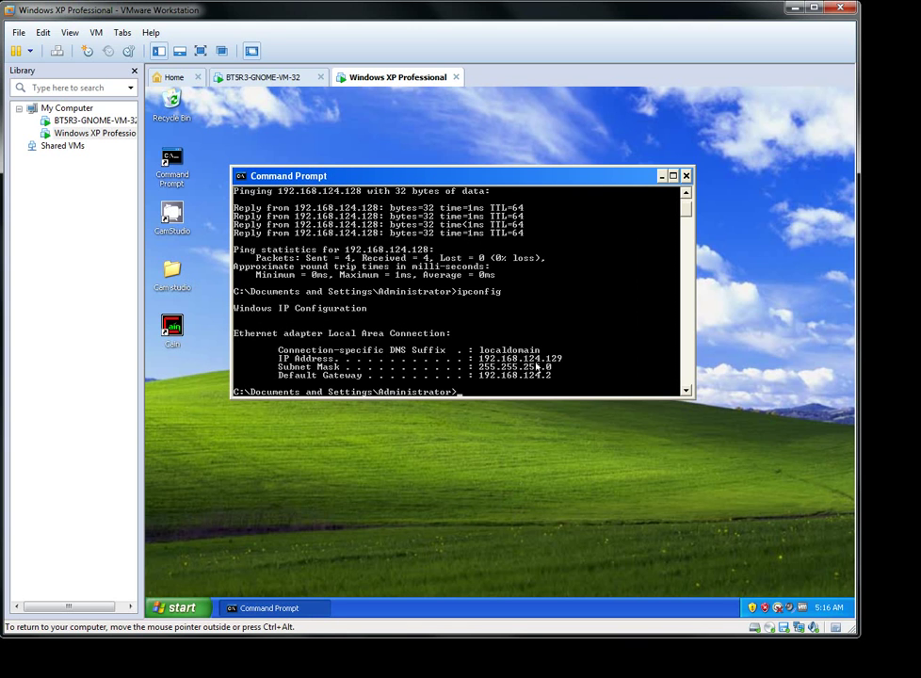
# Ping 192.168.124.129 from the existing BackTrack terminal, stop the ping and examine its packet statistics.
pyautogui.click(286, 80)
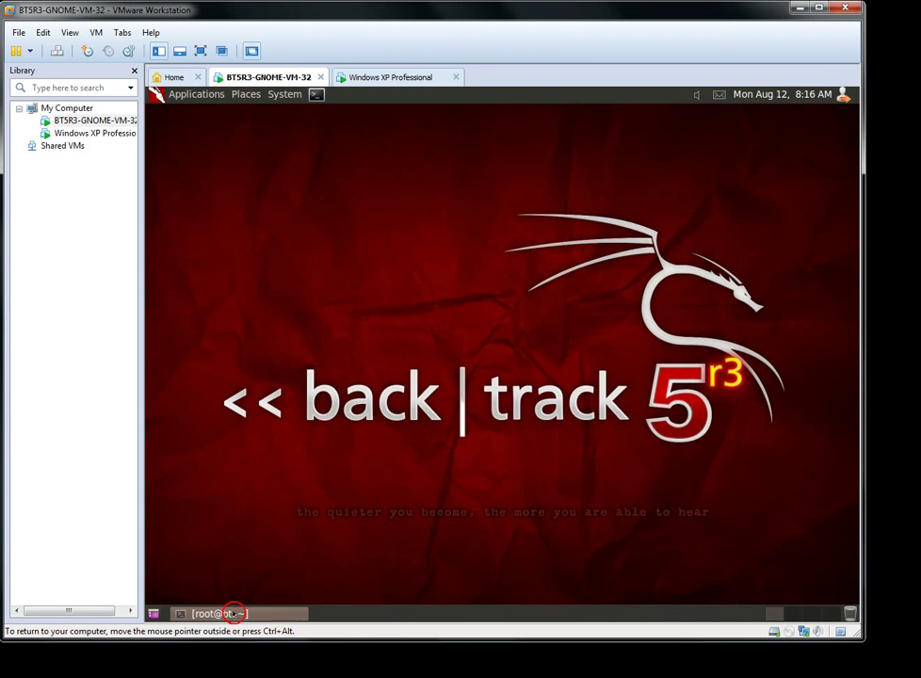
pyautogui.click(226, 613)
pyautogui.click(428, 457)
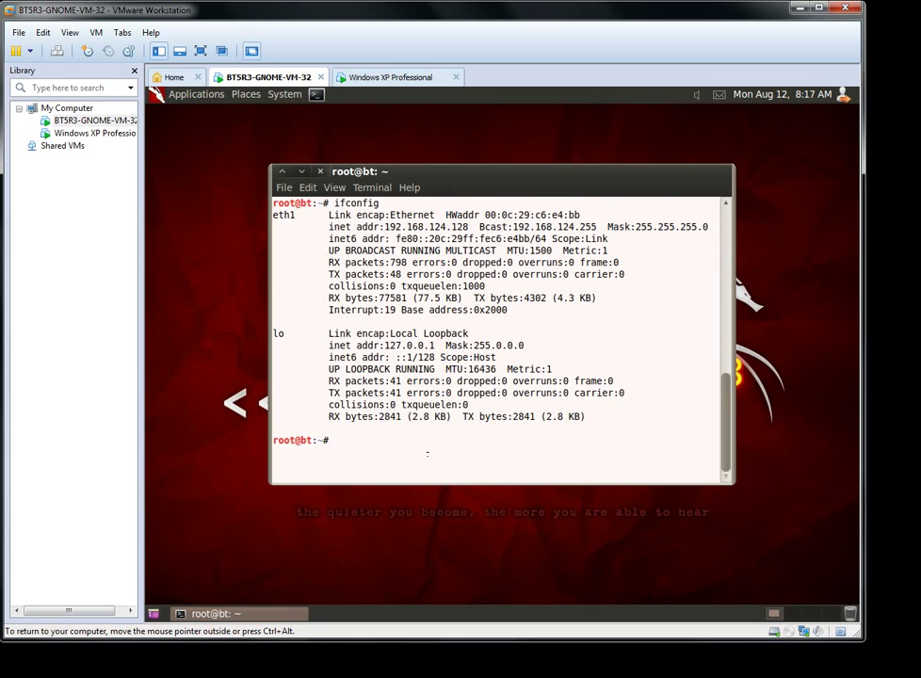
pyautogui.write('ping 192.168.124')
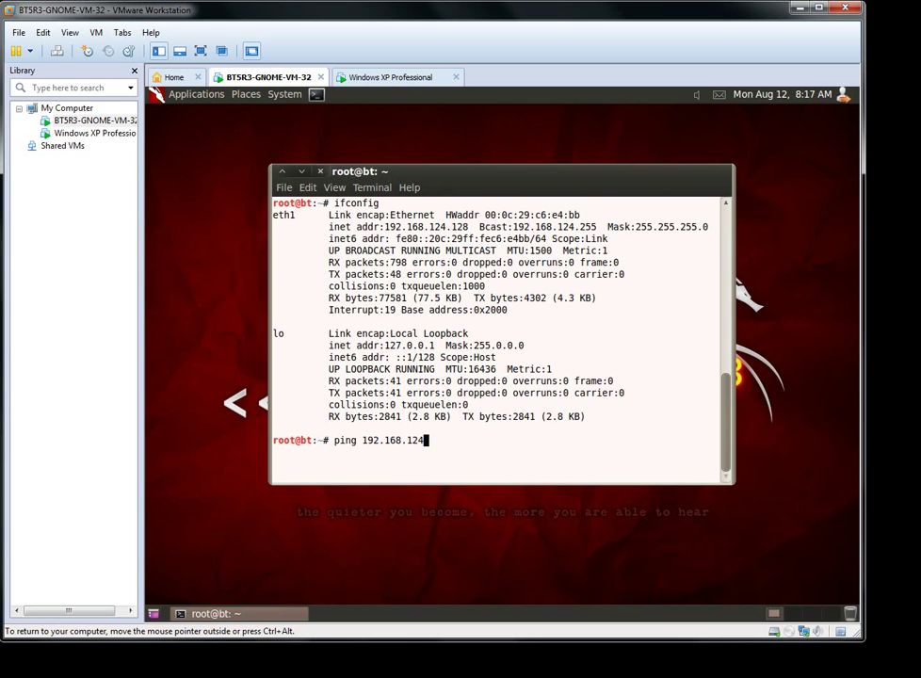
pyautogui.write('.129')
pyautogui.press('Return')
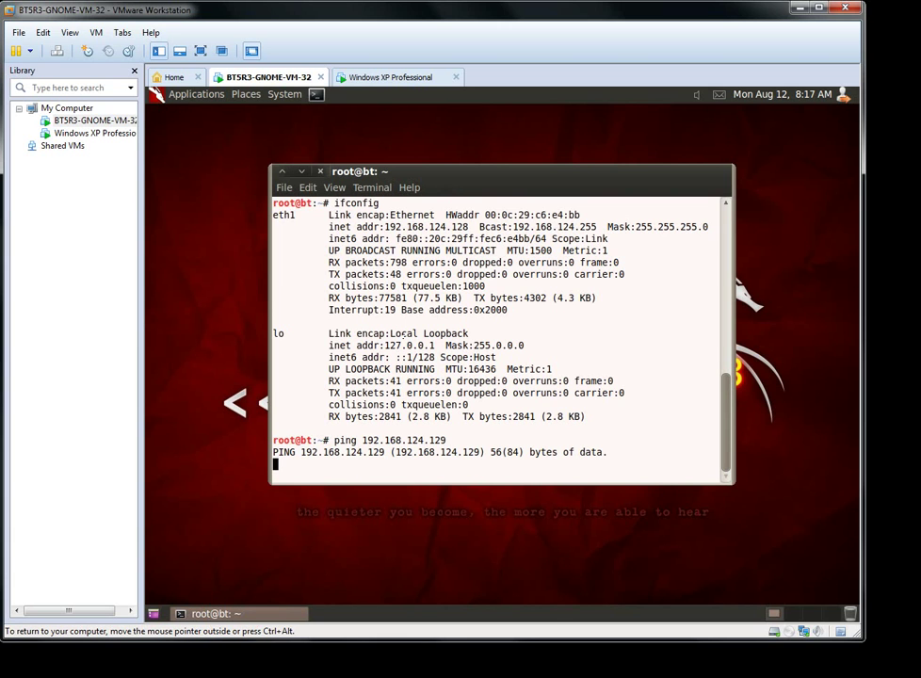
pyautogui.hotkey('ctrl', 'c')
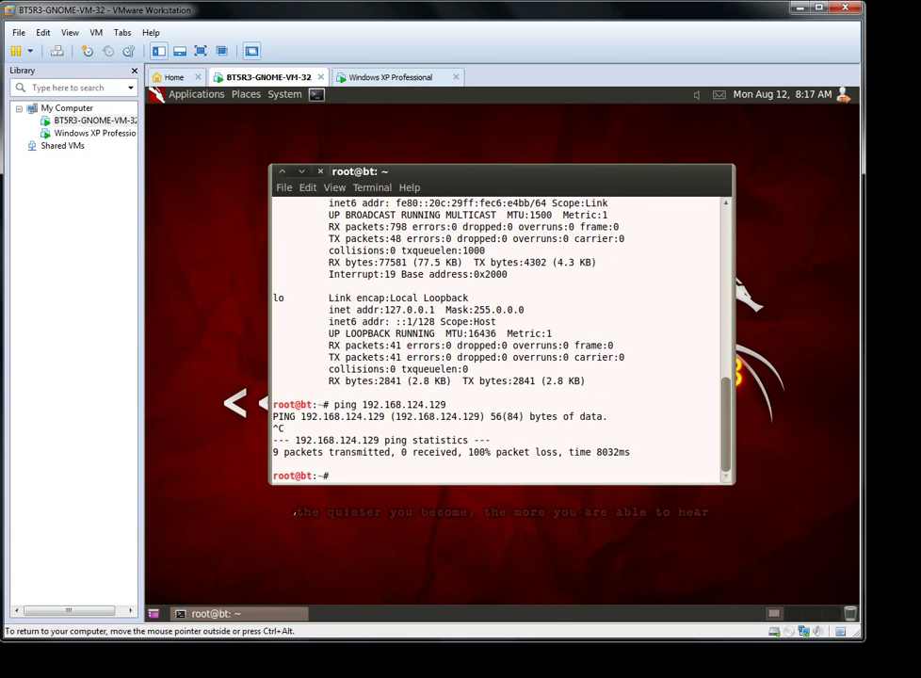
pyautogui.moveTo(271, 452); pyautogui.dragTo(557, 452)
pyautogui.doubleClick(406, 453)
pyautogui.click(478, 452)
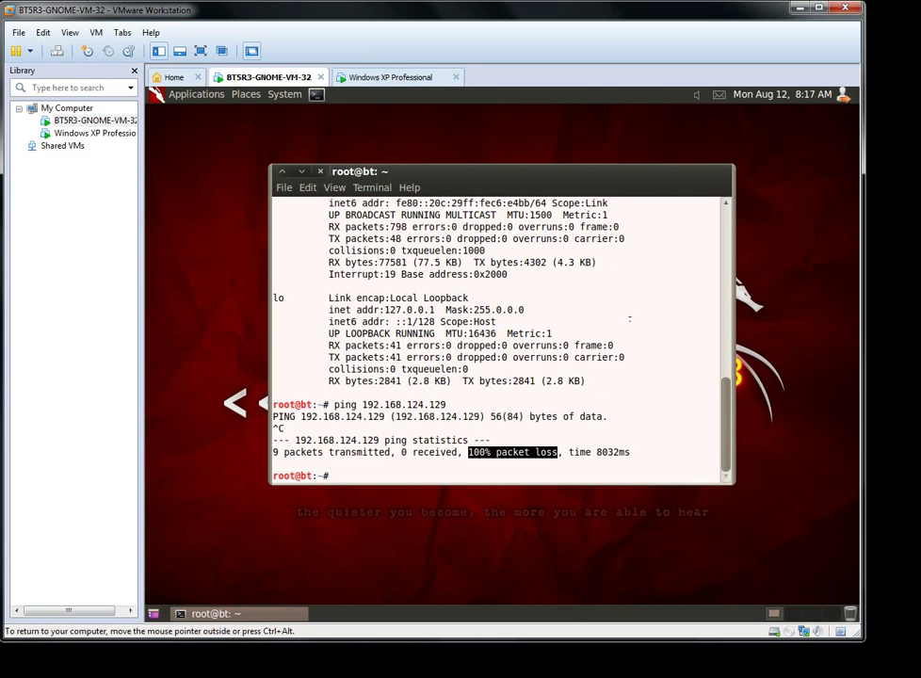
pyautogui.click(388, 273)
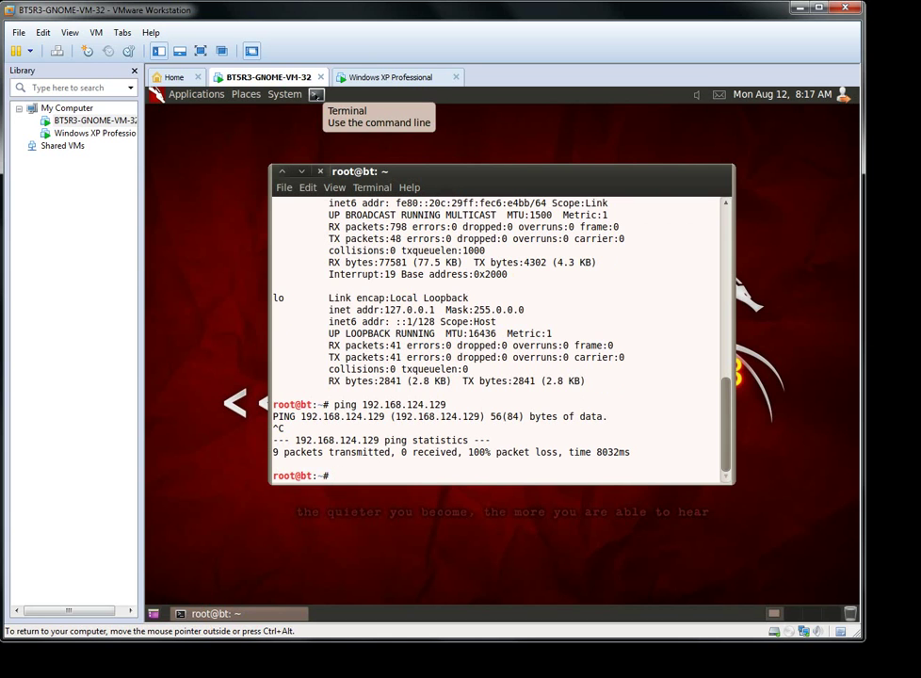
# Open a second BackTrack terminal and scan 192.168.124.129 with nmap.
pyautogui.click(316, 94)
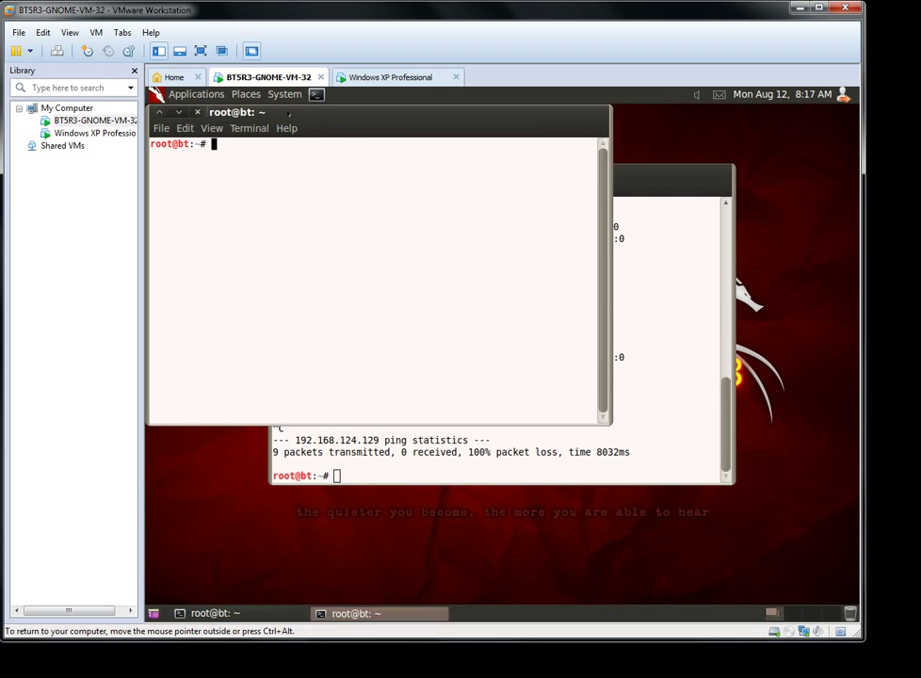
pyautogui.moveTo(290, 111); pyautogui.dragTo(426, 194)
pyautogui.click(404, 262)
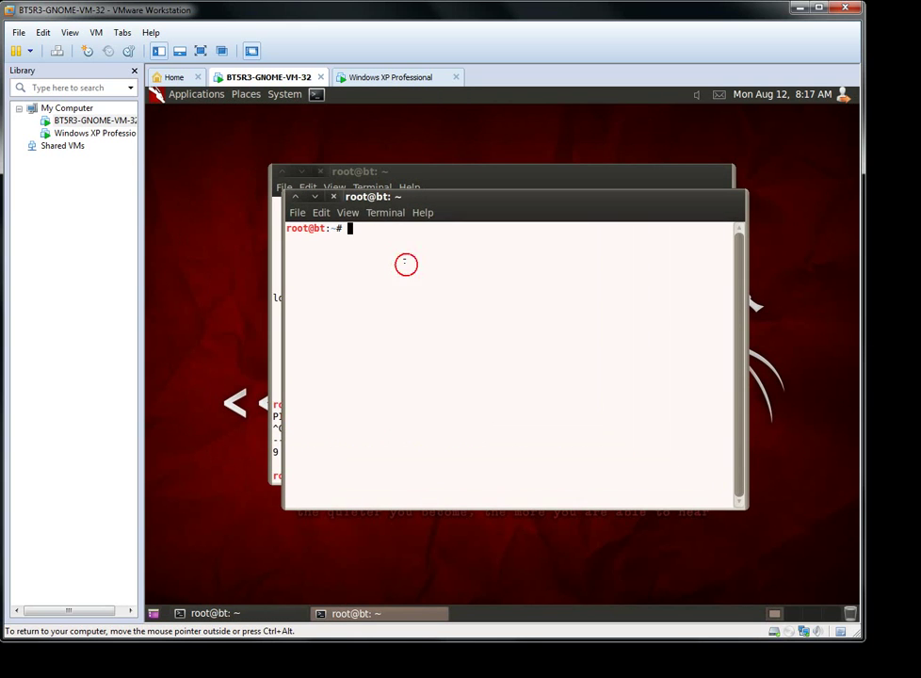
pyautogui.write('nmap 192')
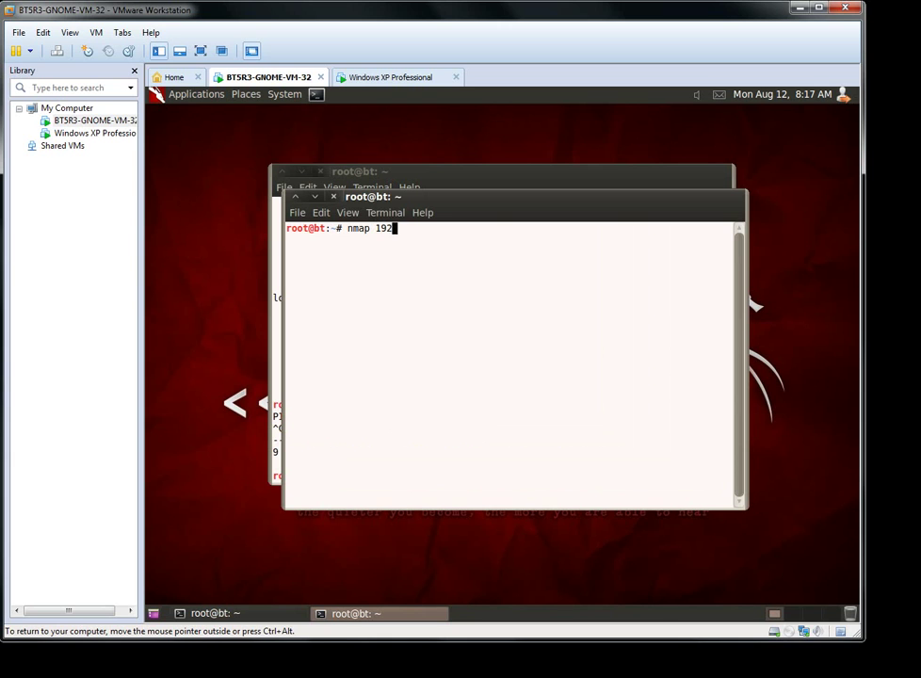
pyautogui.write('.168.124.129')
pyautogui.press('Return')
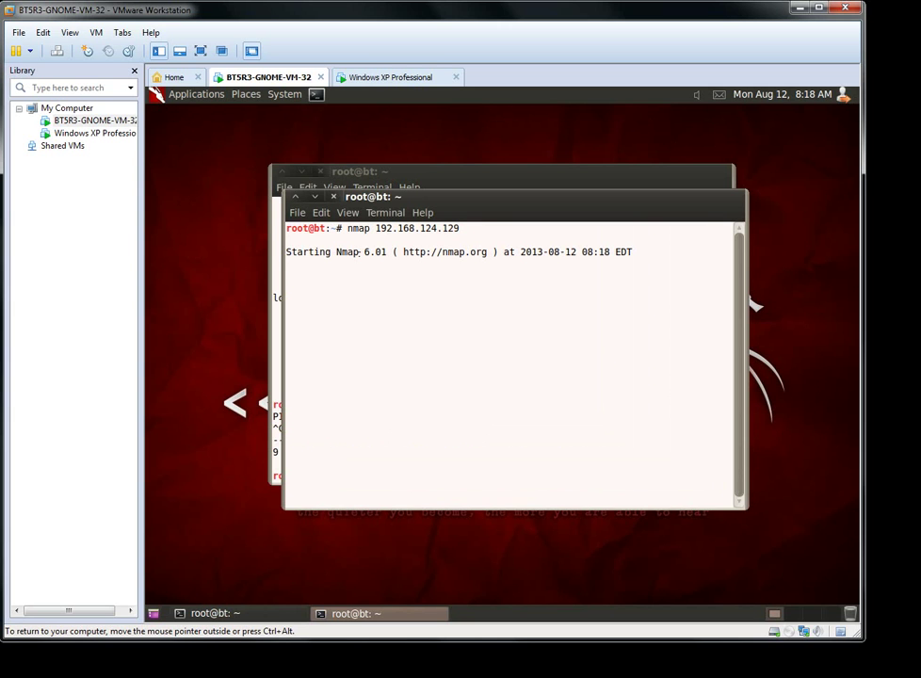
pyautogui.hotkey('ctrl', 'alt')
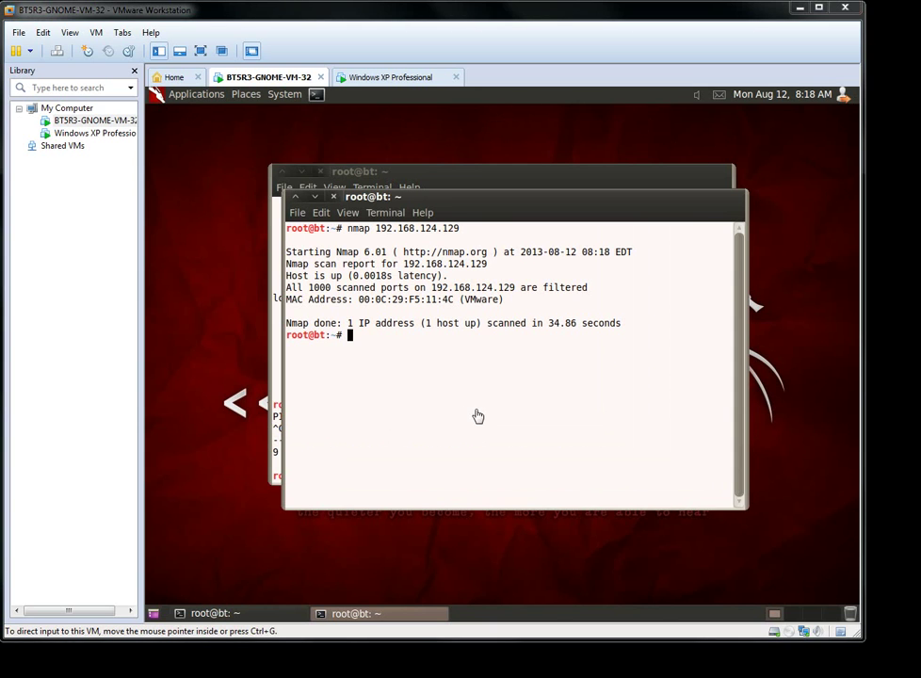
# Examine the host status and port lines in the nmap report, and minimize that terminal.
pyautogui.click(341, 313)
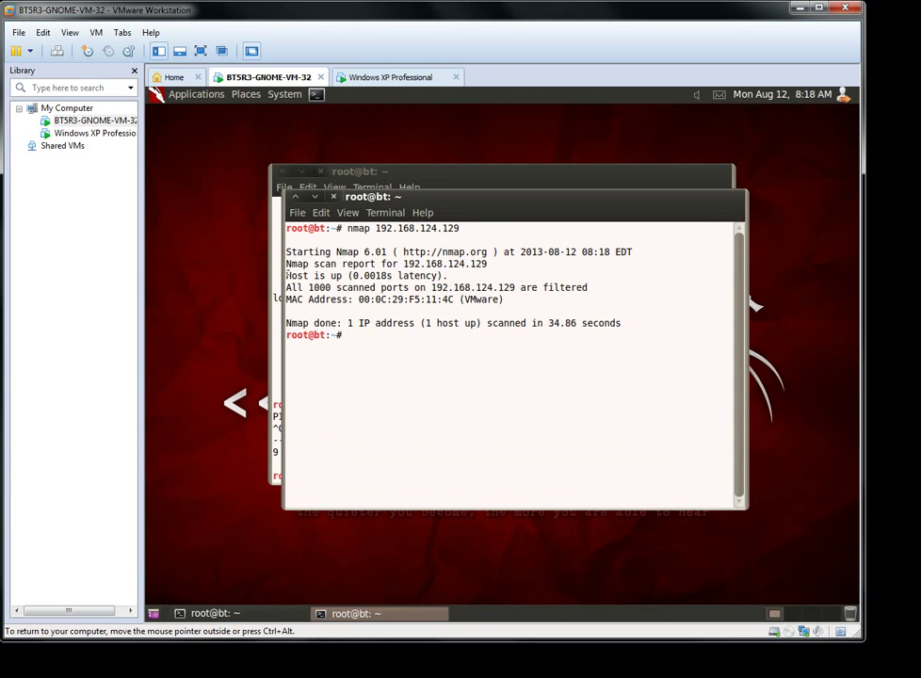
pyautogui.moveTo(289, 275); pyautogui.dragTo(346, 275)
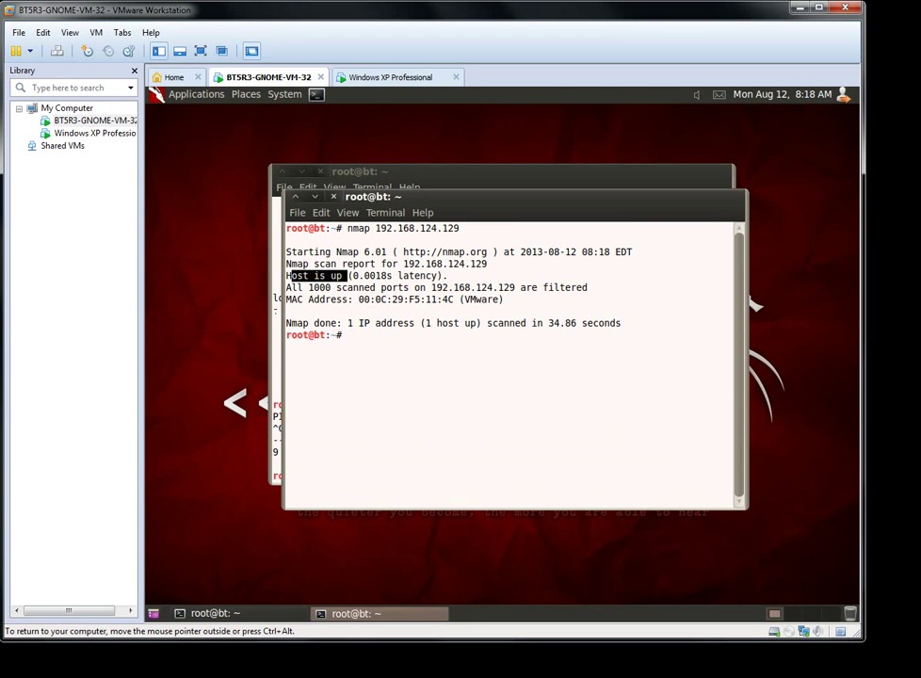
pyautogui.moveTo(287, 287); pyautogui.dragTo(578, 288)
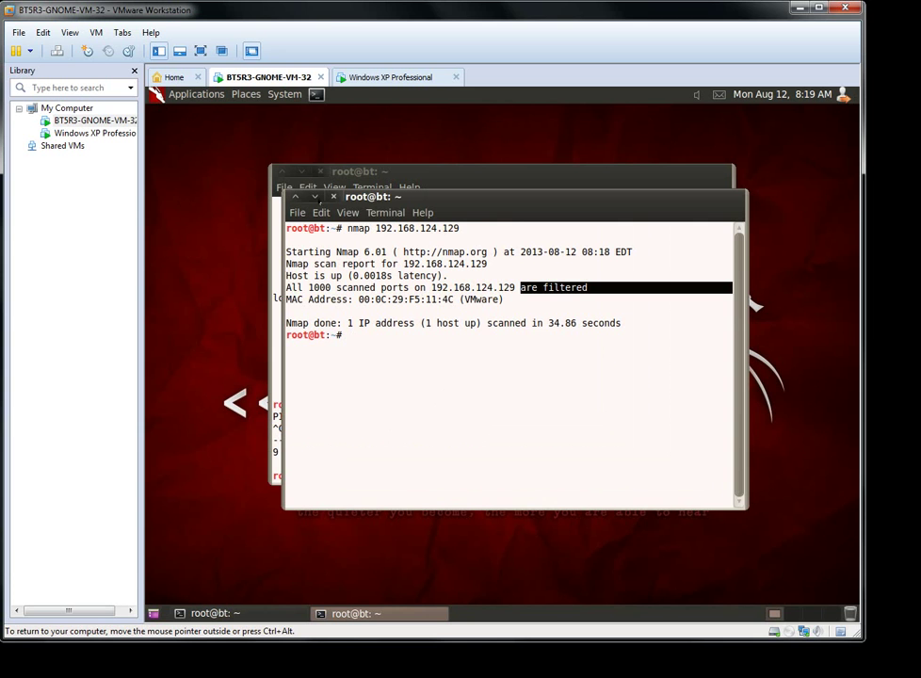
pyautogui.click(315, 197)
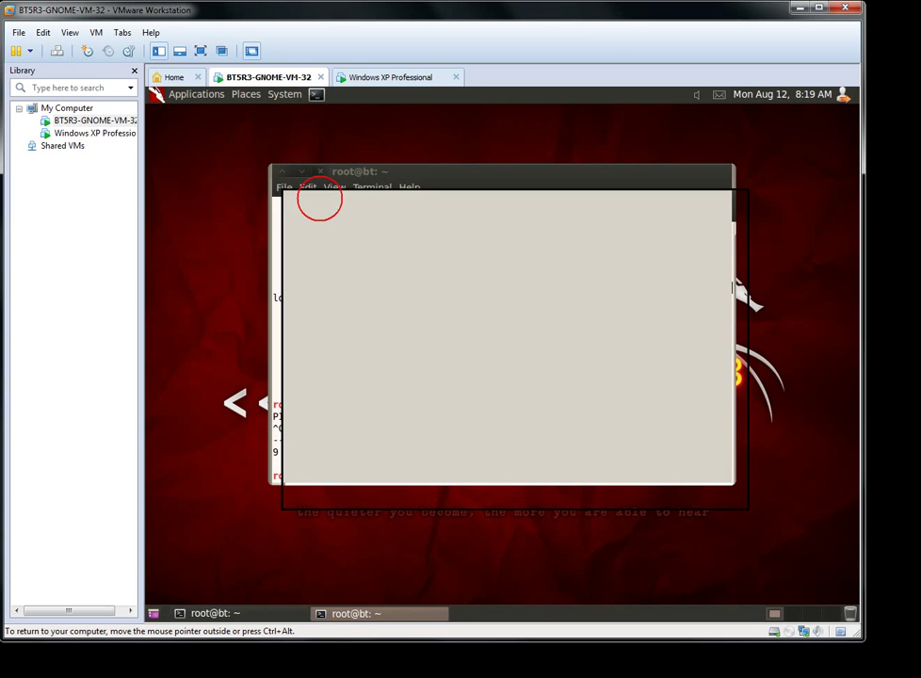
# Disable the Windows XP firewall from its command prompt with netsh firewall set opmode disable.
pyautogui.click(391, 77)
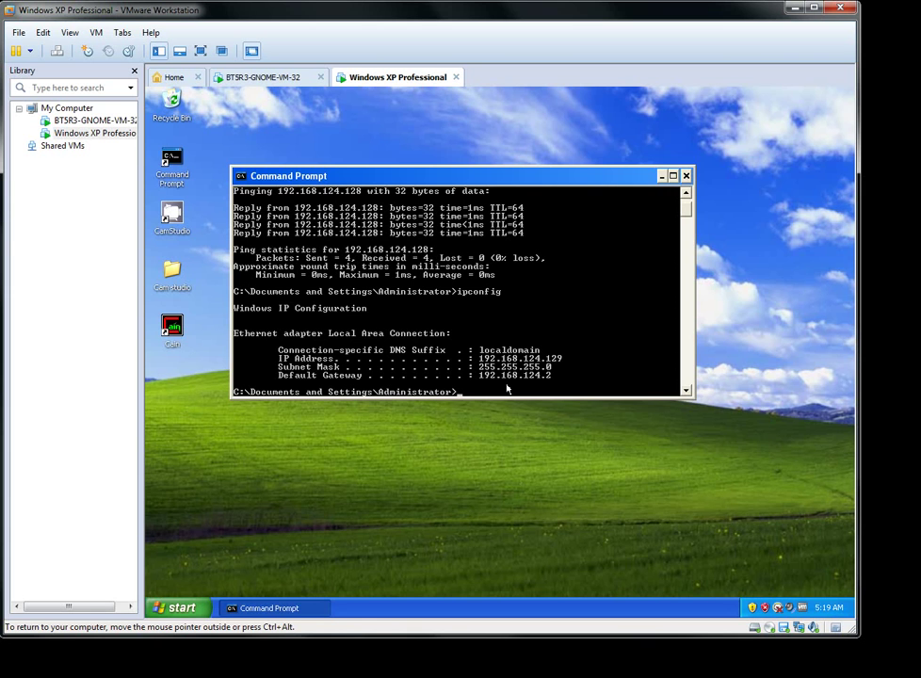
pyautogui.write('netsh firewall set opmode disable')
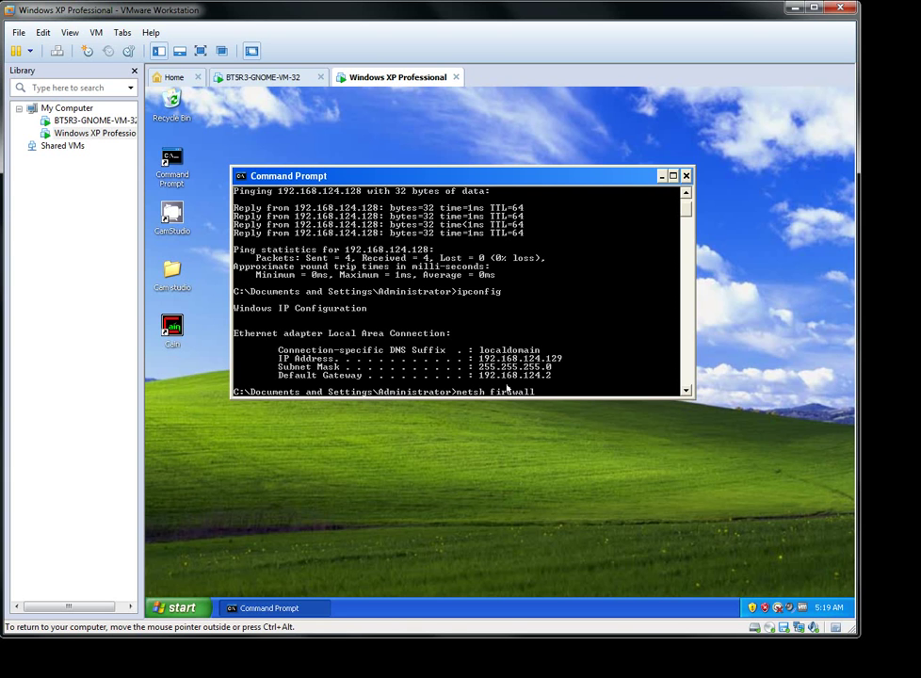
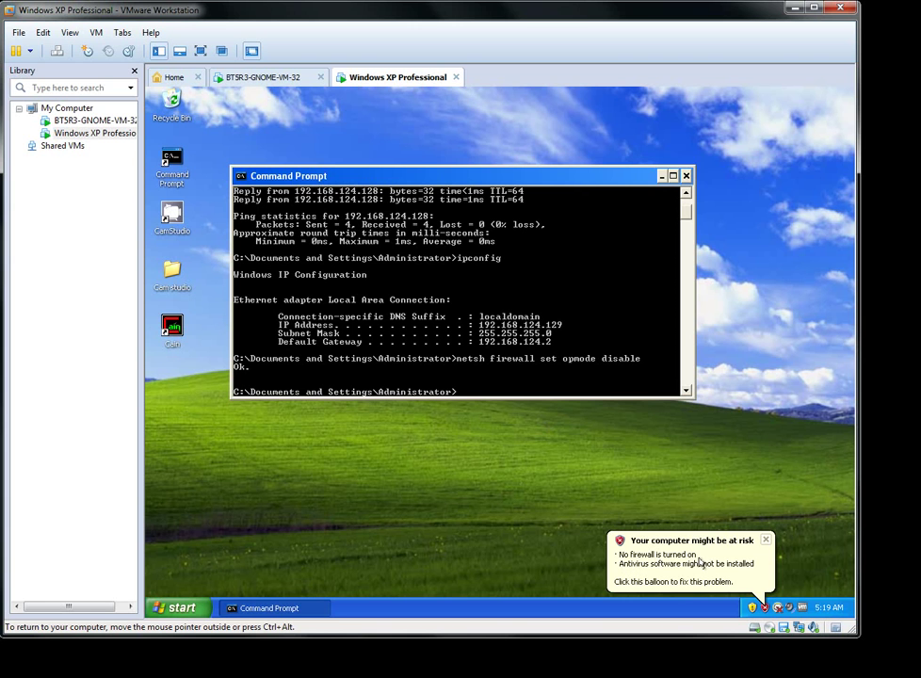
# Repeat the ping to 192.168.124.129 from BackTrack, stop it and examine the packet loss statistics.
pyautogui.click(283, 82)
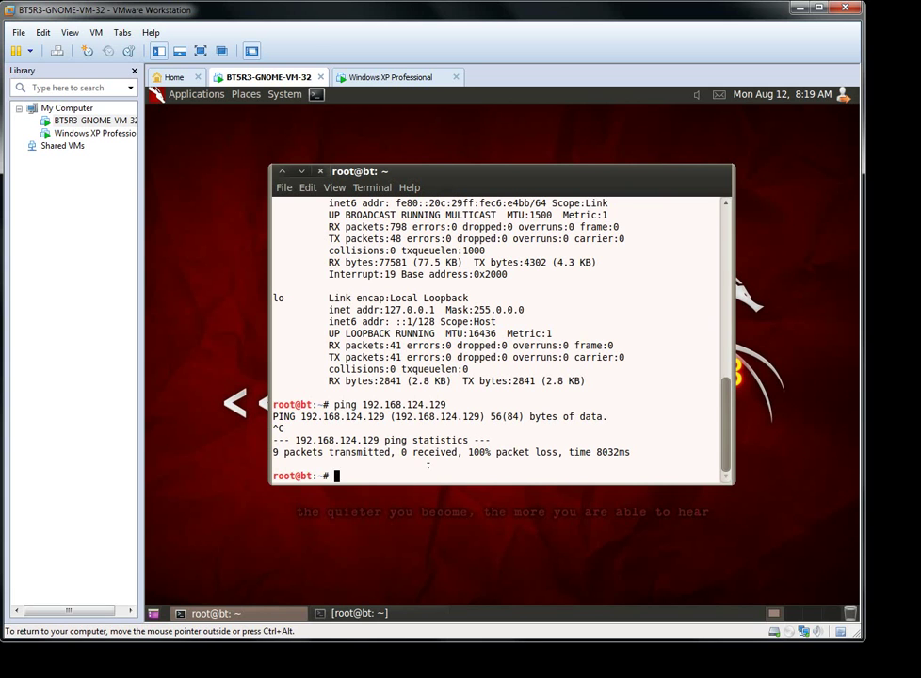
pyautogui.press('Up')
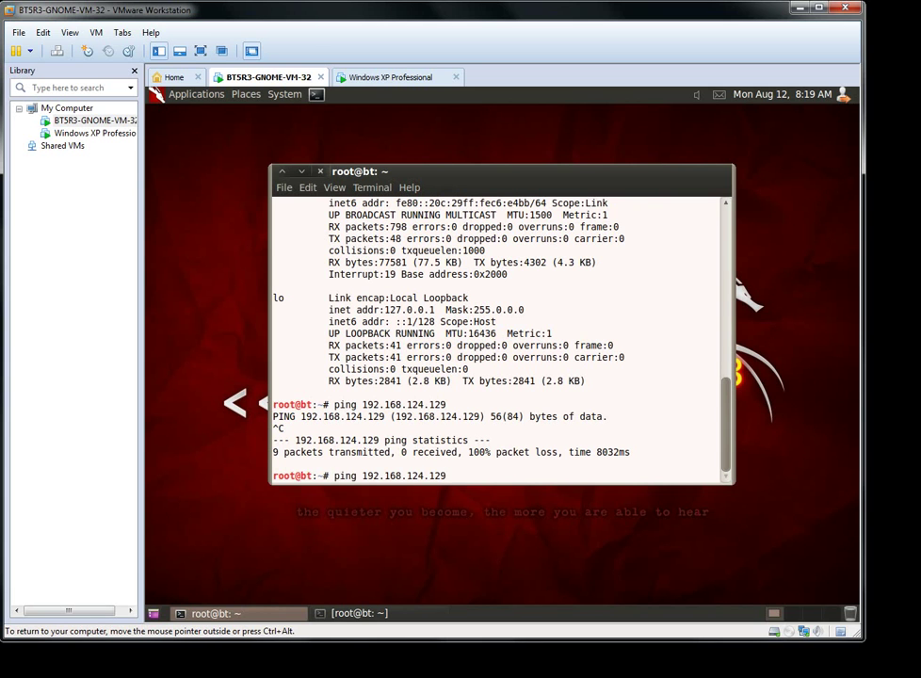
pyautogui.press('Return')
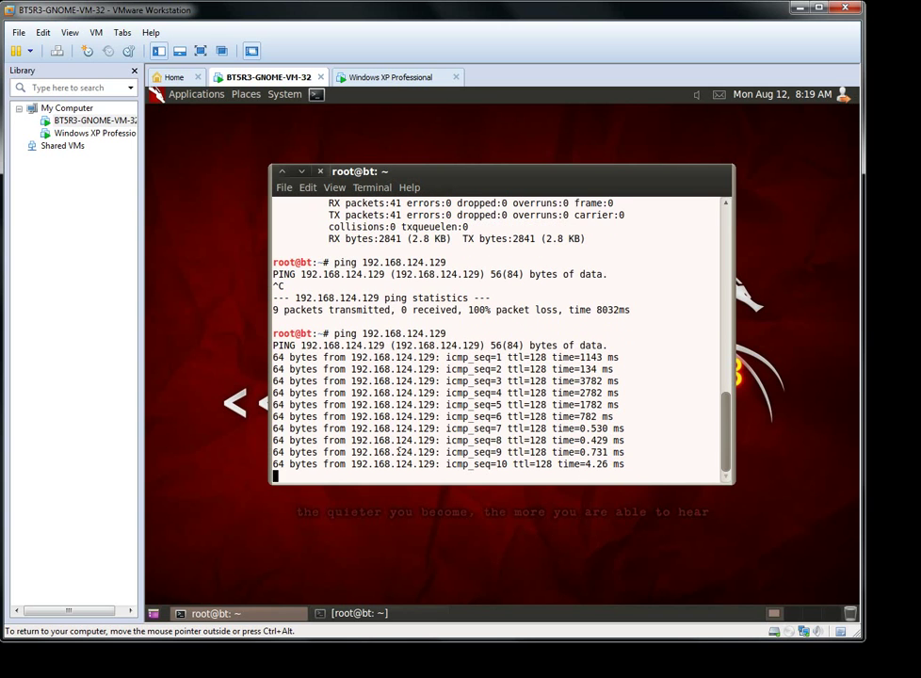
pyautogui.hotkey('ctrl', 'c')
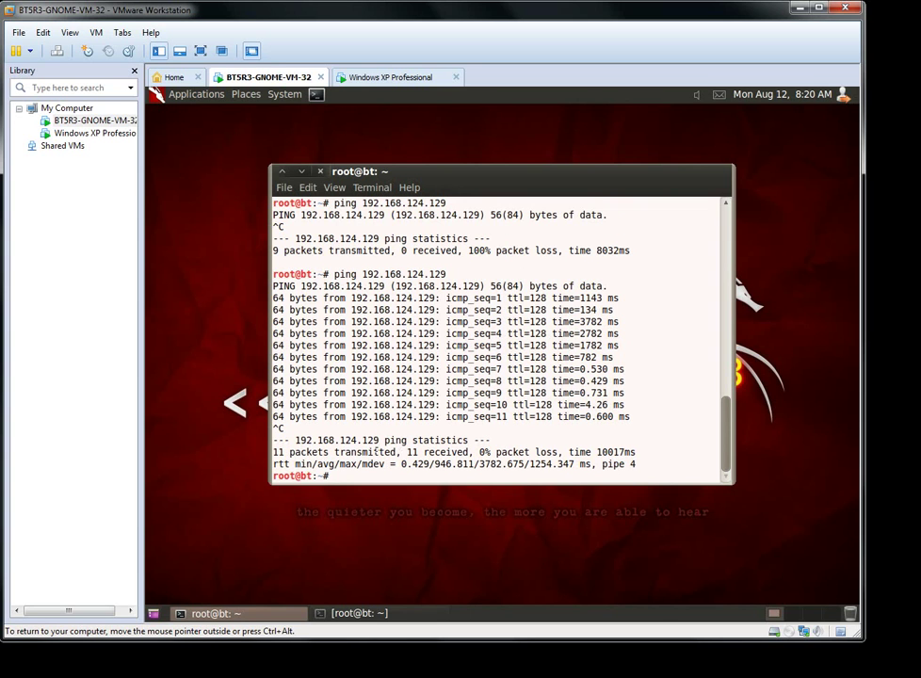
pyautogui.moveTo(406, 452); pyautogui.dragTo(567, 451)
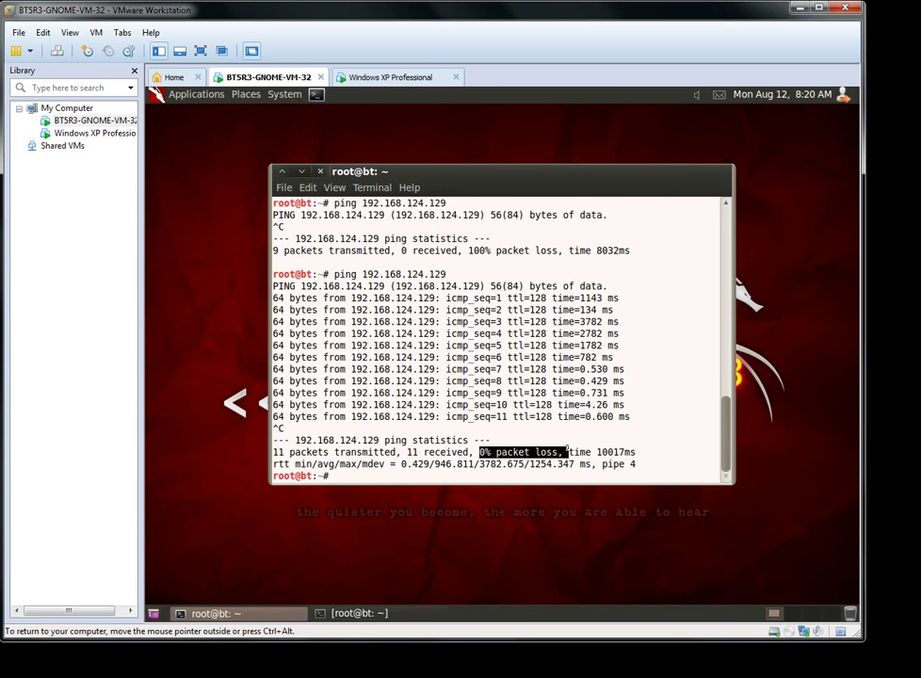
pyautogui.click(355, 240)
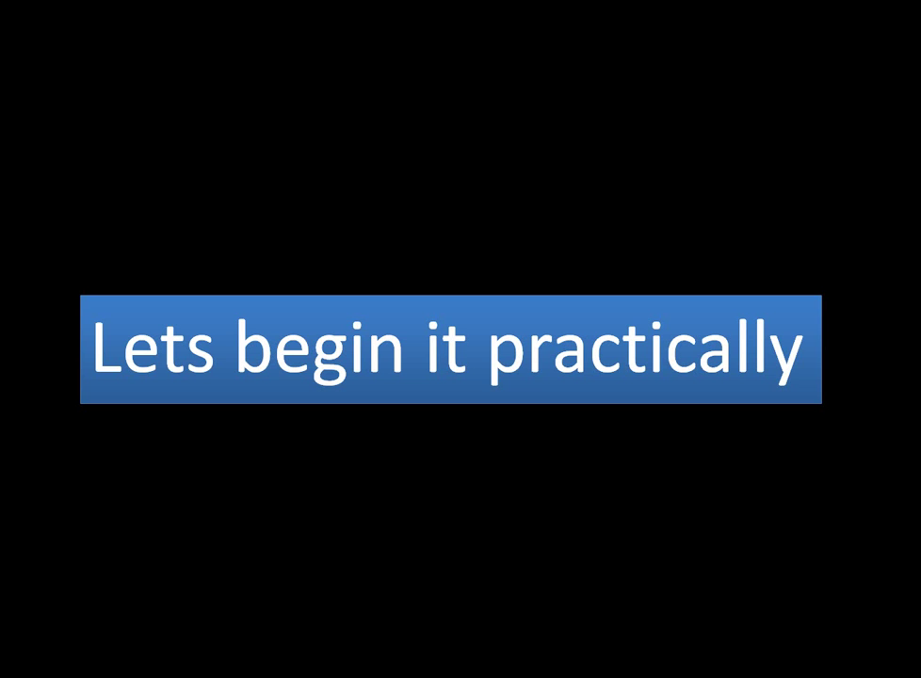
pyautogui.click(434, 612)
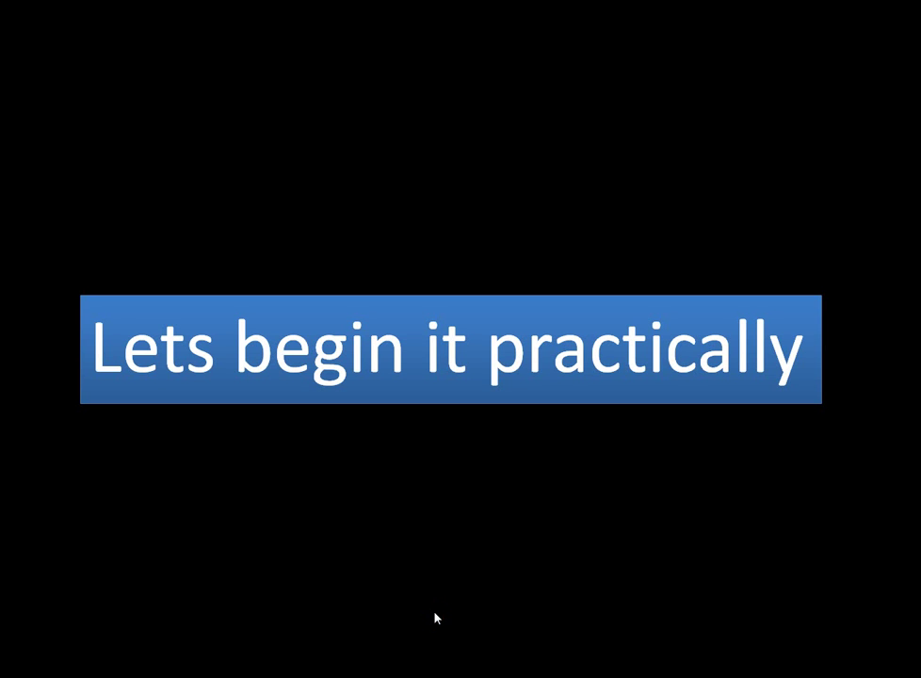